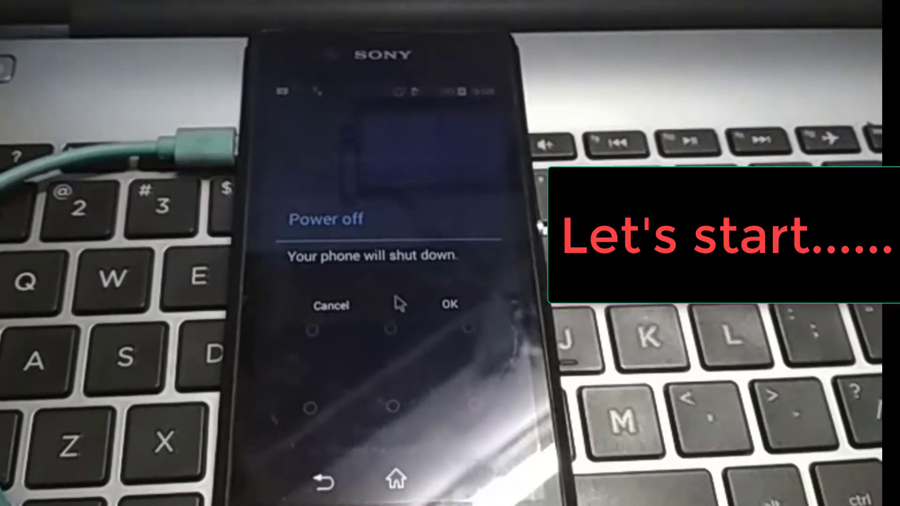
pyautogui.click(450, 303)
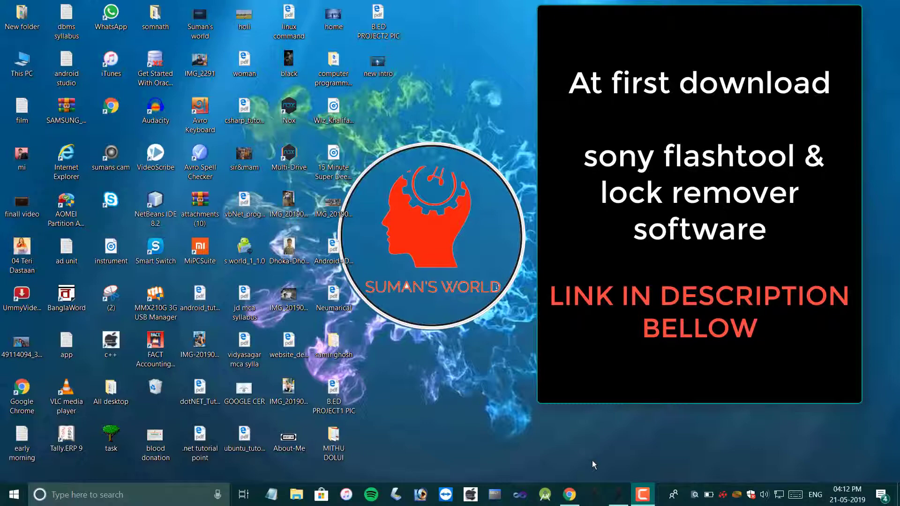
# Step: Bring up the Sony Mobile Flasher window, move it into view and start a flash in Flashmode
pyautogui.click(618, 495)
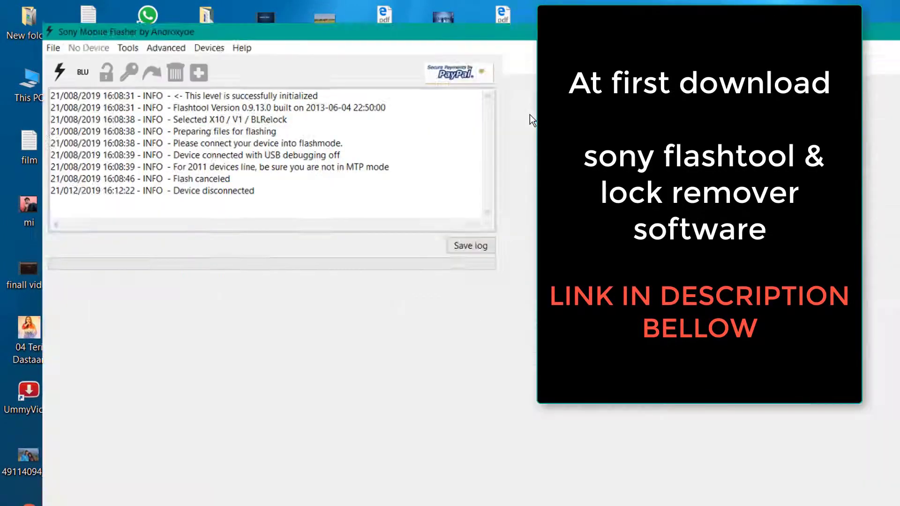
pyautogui.click(530, 114)
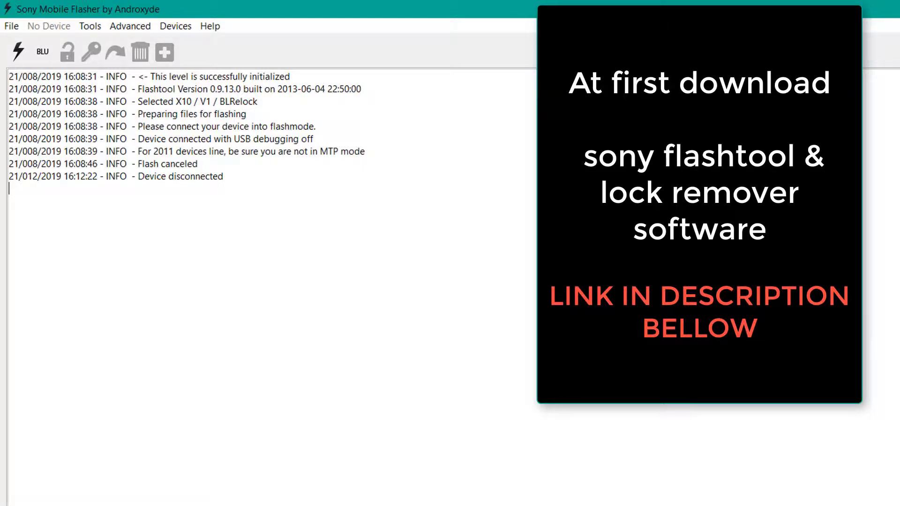
pyautogui.press('super+Down')
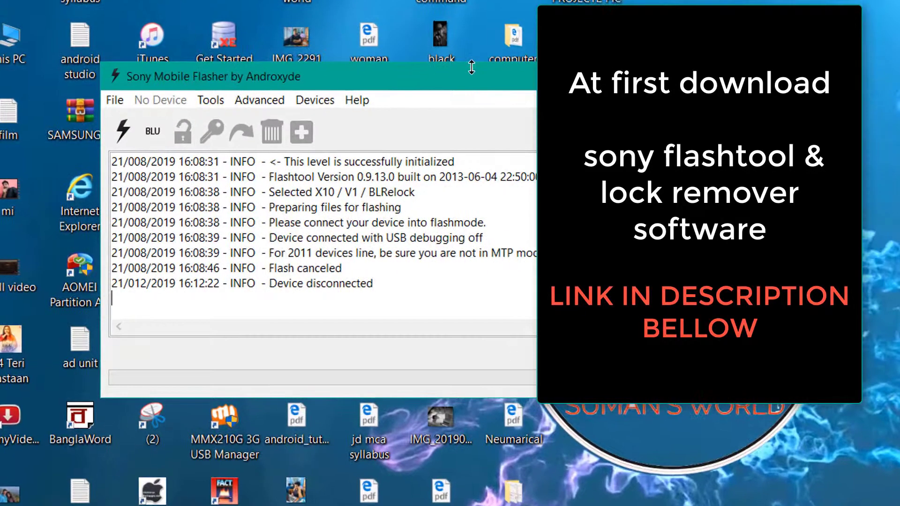
pyautogui.moveTo(472, 71); pyautogui.dragTo(864, 3)
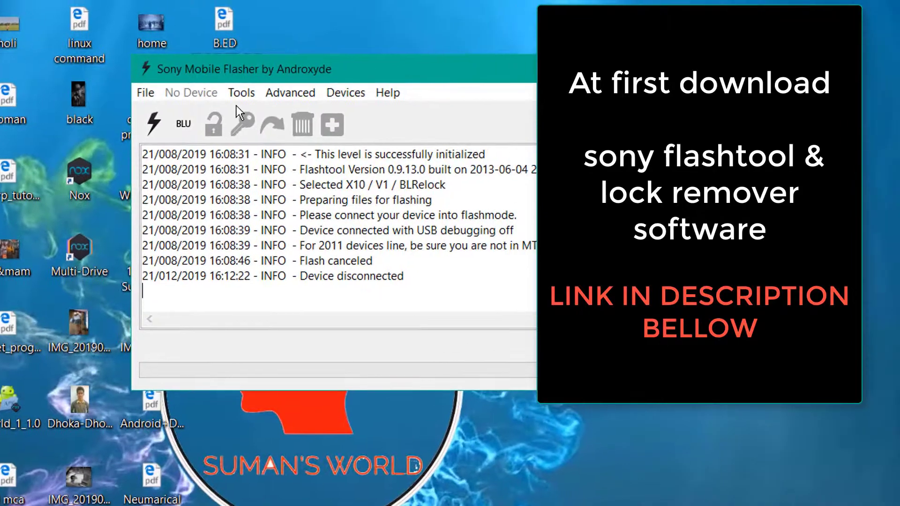
pyautogui.click(157, 120)
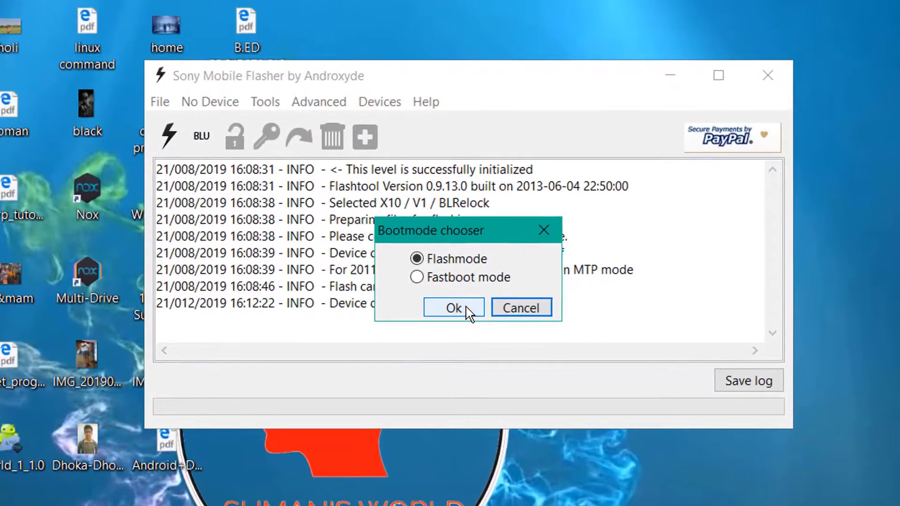
pyautogui.click(425, 288)
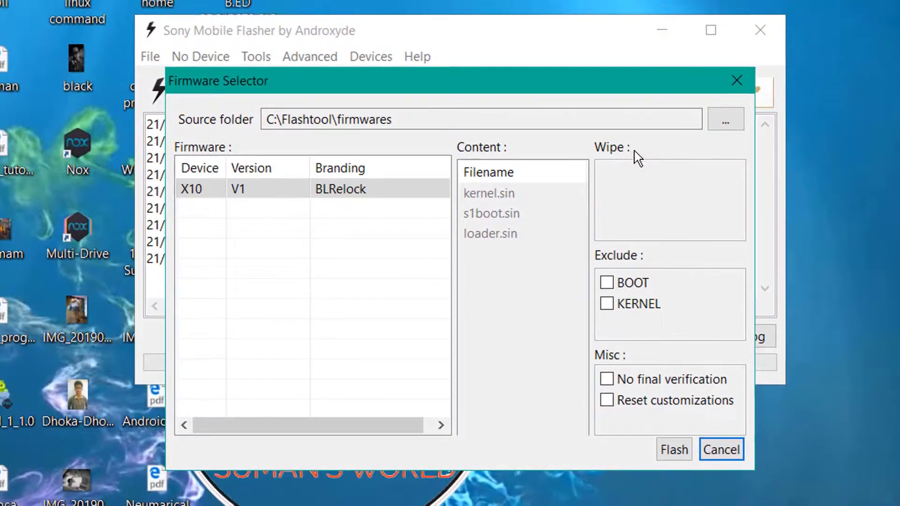
# Step: Set the firmware source folder to Downloads and select the Xperia 18.4.B.1.20 lock remove firmware
pyautogui.click(726, 120)
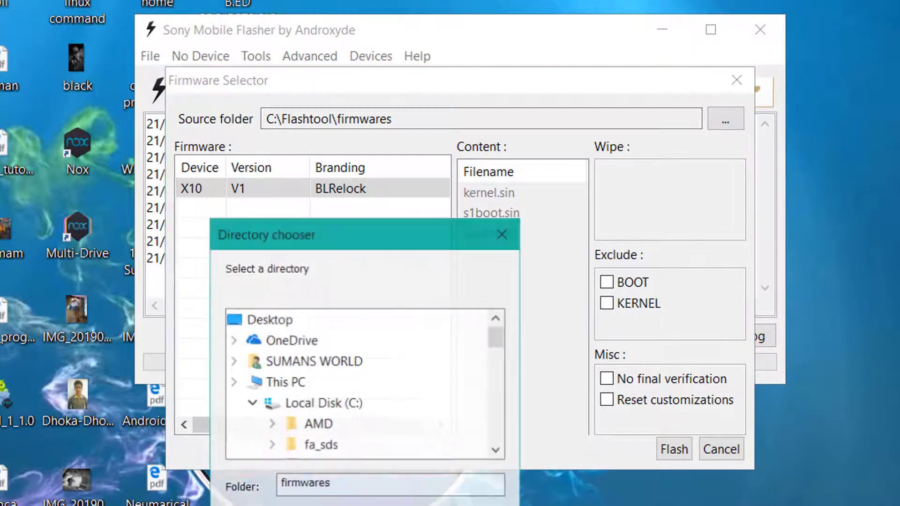
pyautogui.scroll(-3, 309, 422)
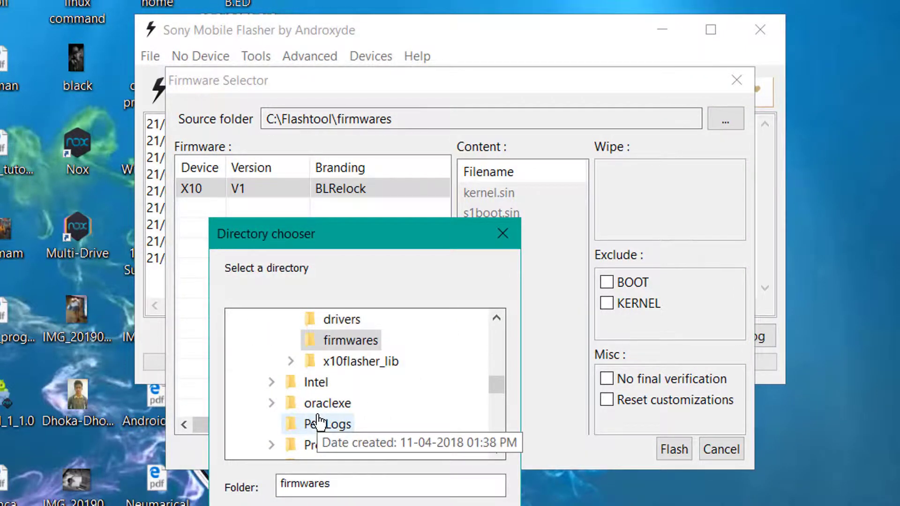
pyautogui.scroll(10, 319, 422)
pyautogui.scroll(-2, 319, 422)
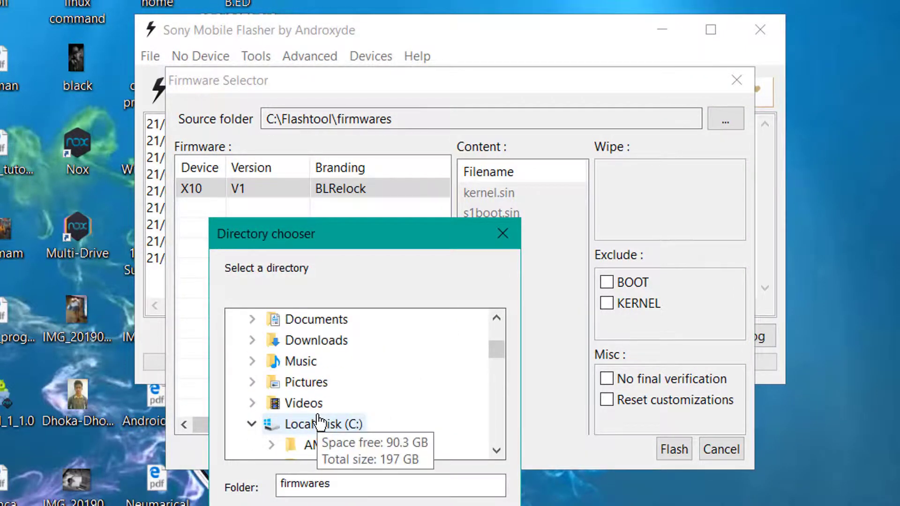
pyautogui.click(314, 345)
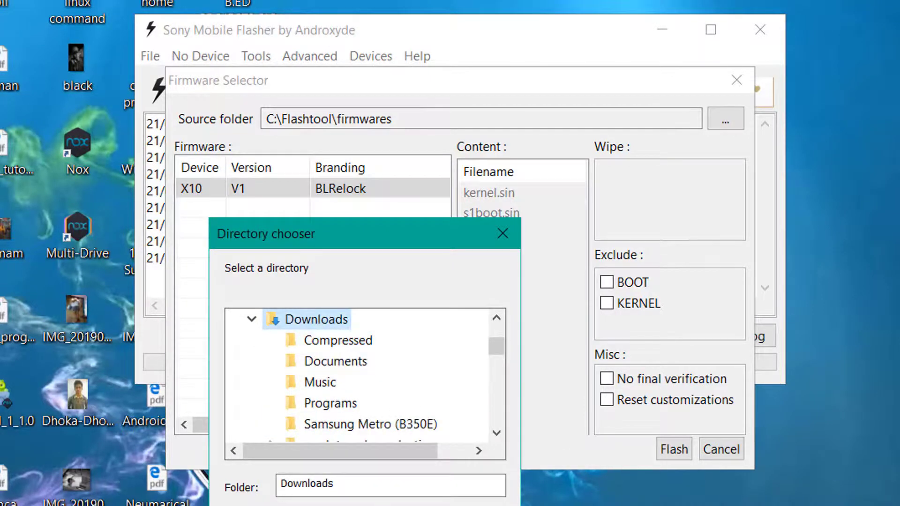
pyautogui.press('Return')
pyautogui.click(209, 197)
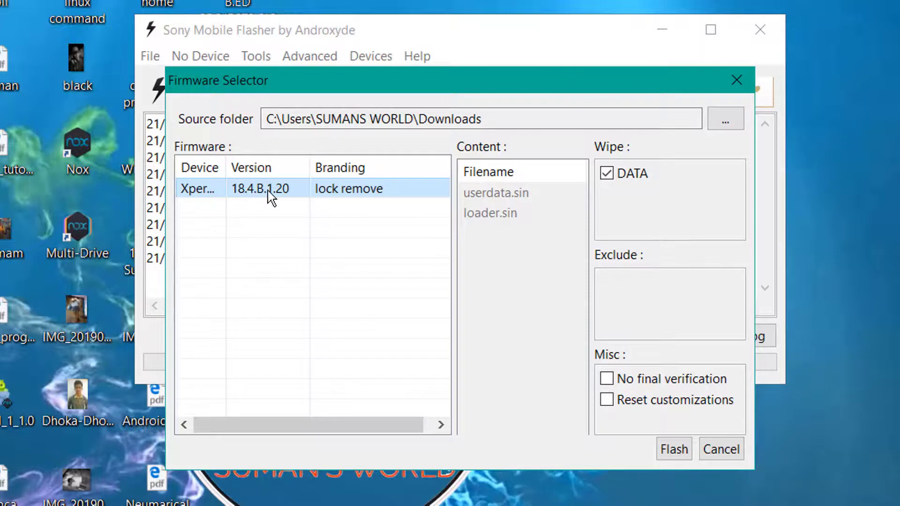
# Step: Try to flash the selected lock remove firmware, moving the flashmode instructions window away from the log
pyautogui.click(686, 449)
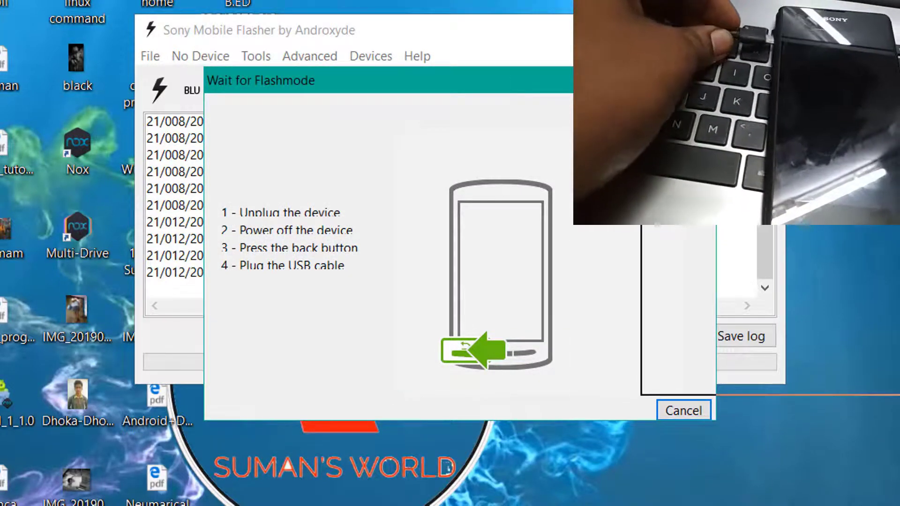
pyautogui.moveTo(509, 74); pyautogui.dragTo(898, 4)
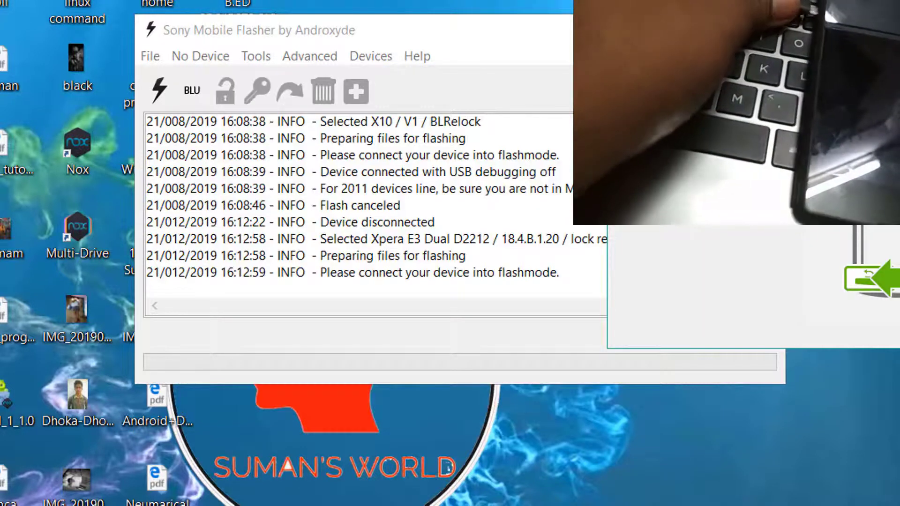
pyautogui.moveTo(647, 9); pyautogui.dragTo(839, 30)
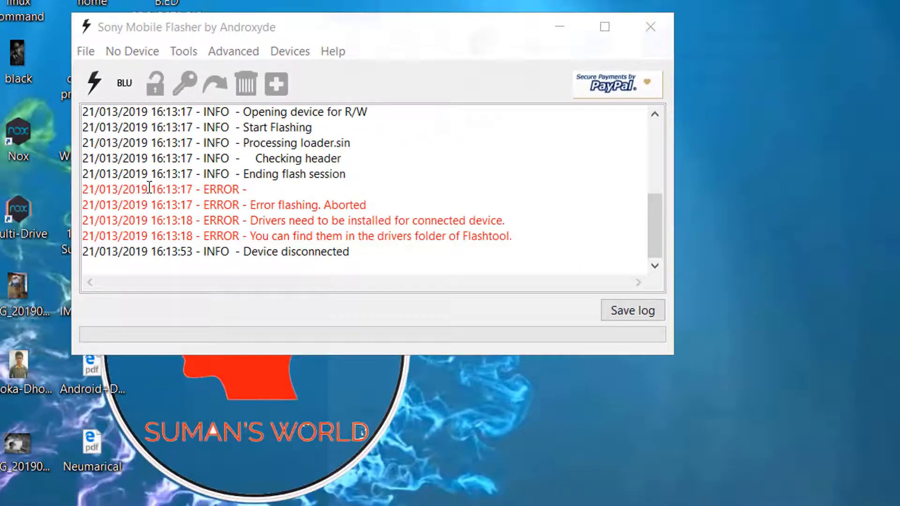
# Step: Open the C:\Flashtool\drivers folder in File Explorer and run the Flashtool-drivers installer
pyautogui.press('super+e')
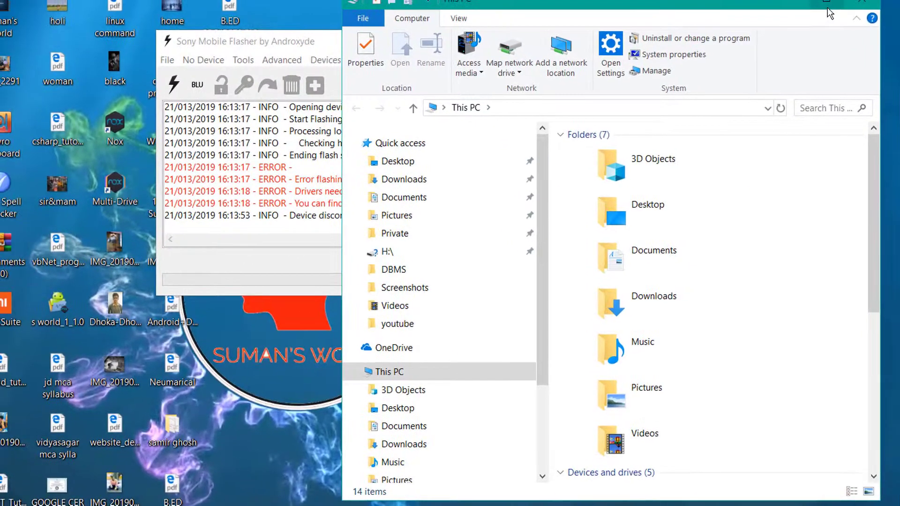
pyautogui.click(828, 8)
pyautogui.click(246, 260)
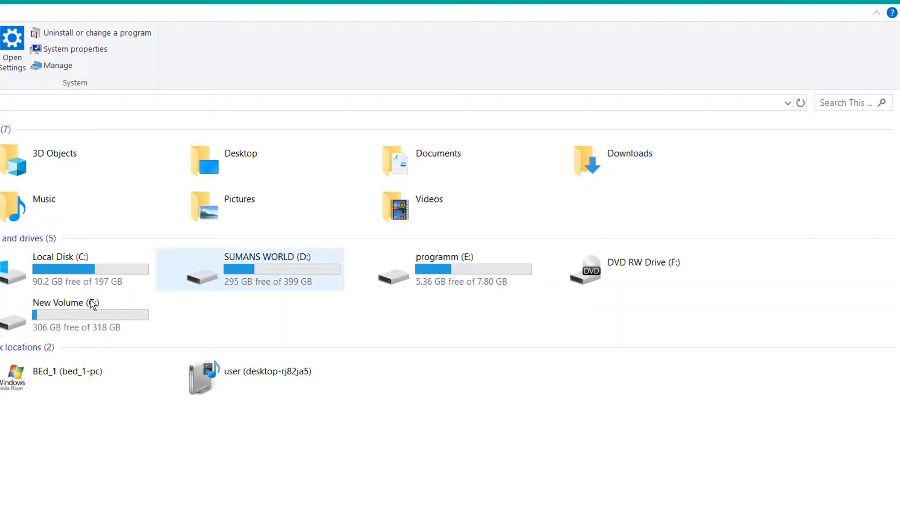
pyautogui.click(60, 269)
pyautogui.doubleClick(60, 269)
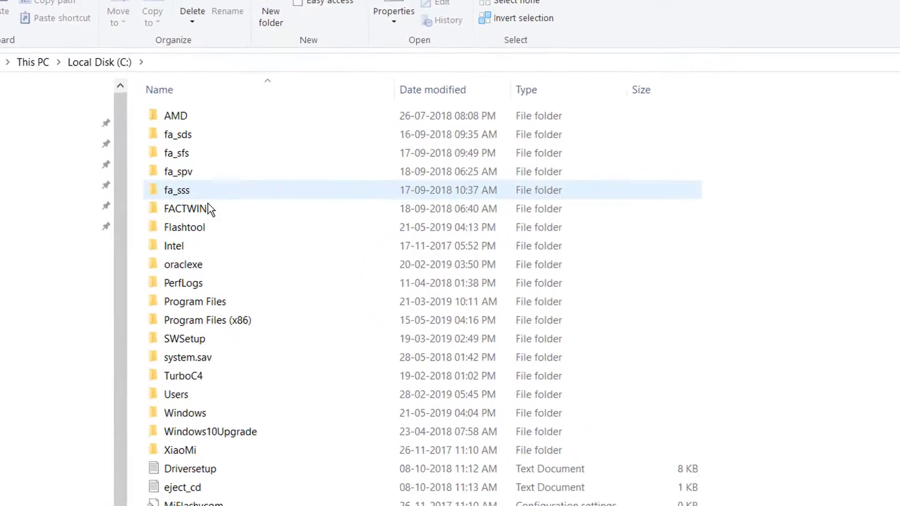
pyautogui.doubleClick(216, 228)
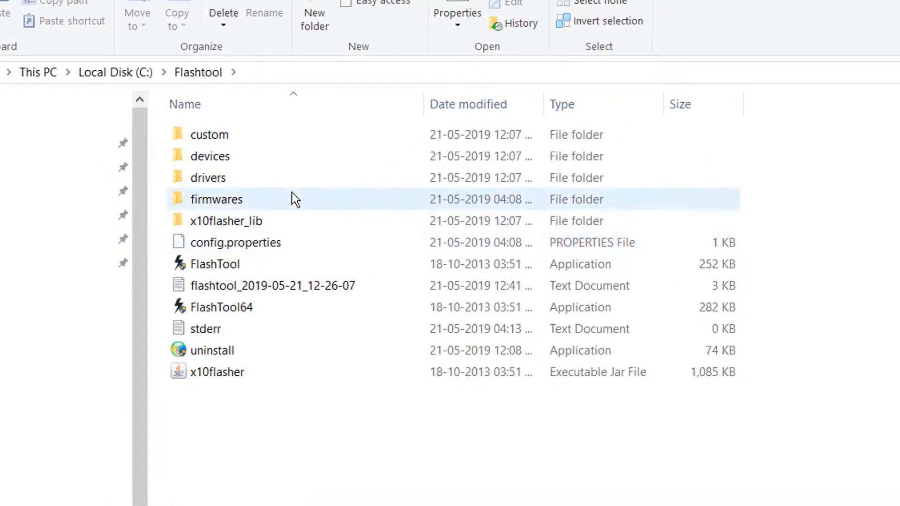
pyautogui.doubleClick(284, 179)
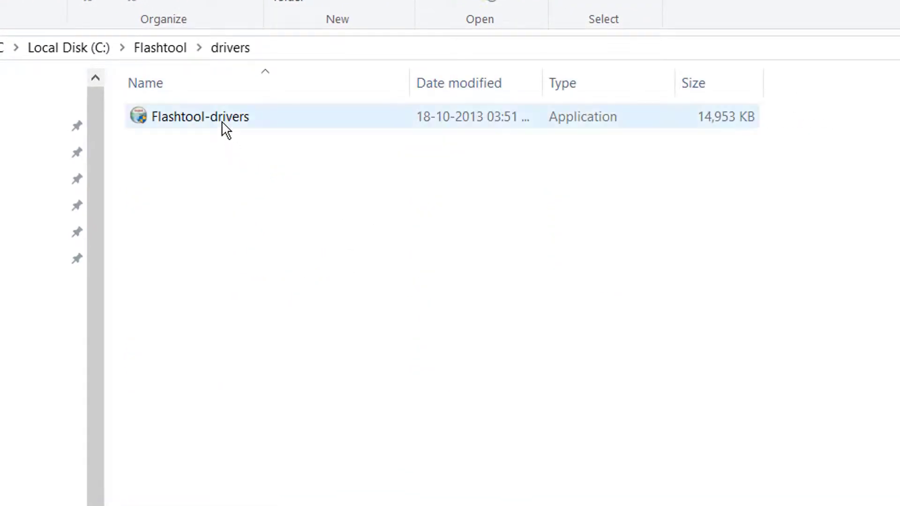
pyautogui.doubleClick(225, 126)
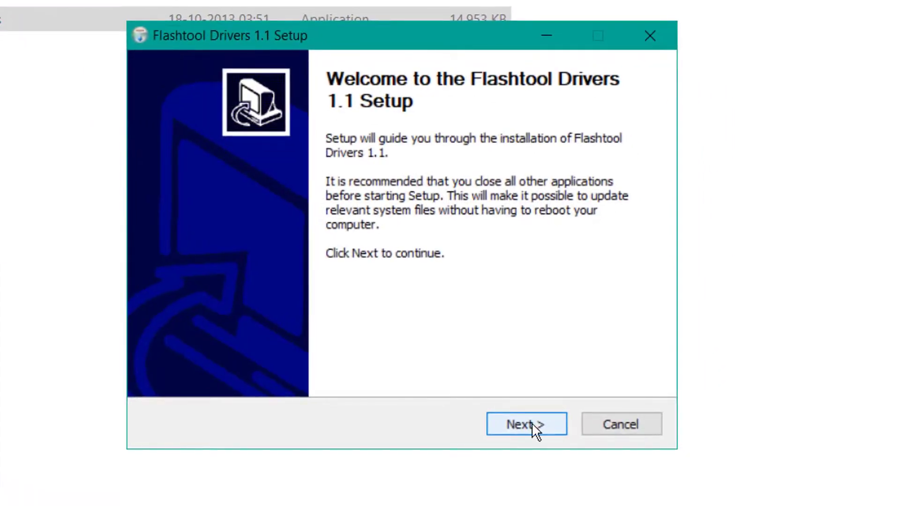
# Step: Try to install the Xperia A driver, Flashmode Drivers and Fastboot Drivers, continuing through the device driver wizard
pyautogui.click(533, 424)
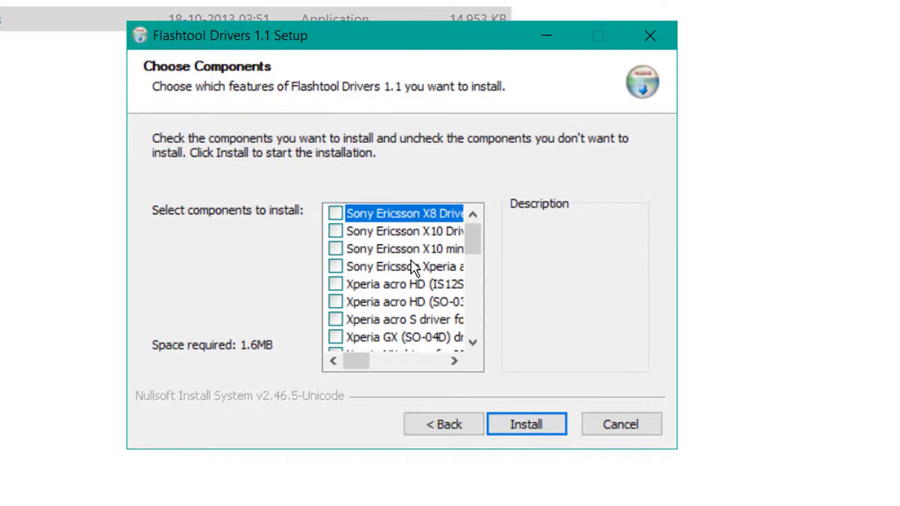
pyautogui.moveTo(469, 239); pyautogui.dragTo(469, 316)
pyautogui.click(342, 298)
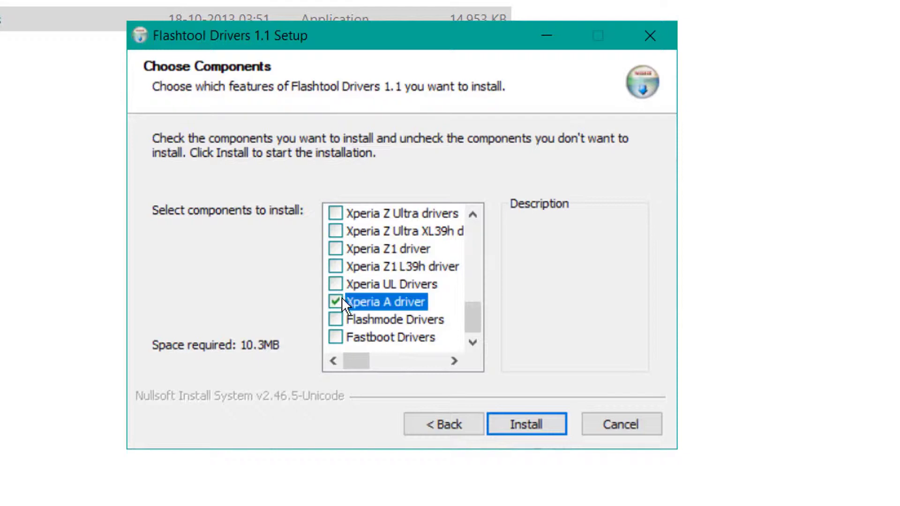
pyautogui.click(339, 323)
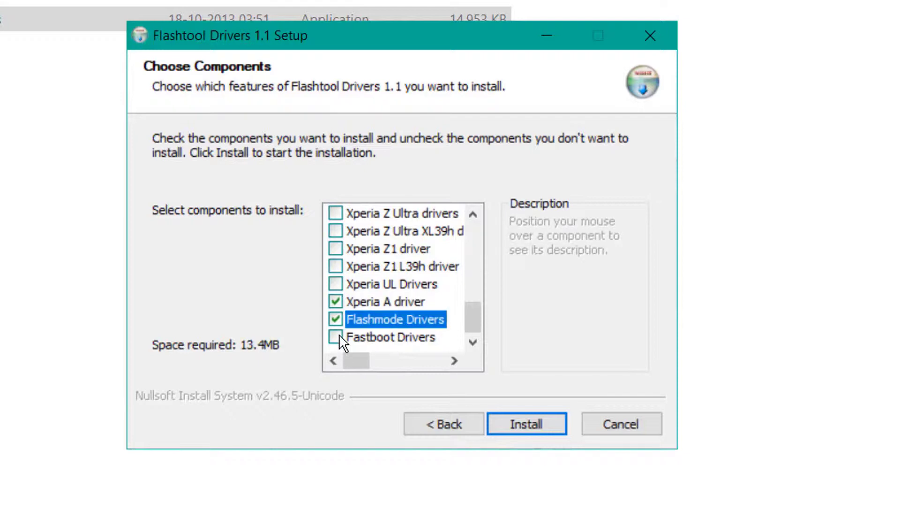
pyautogui.click(340, 334)
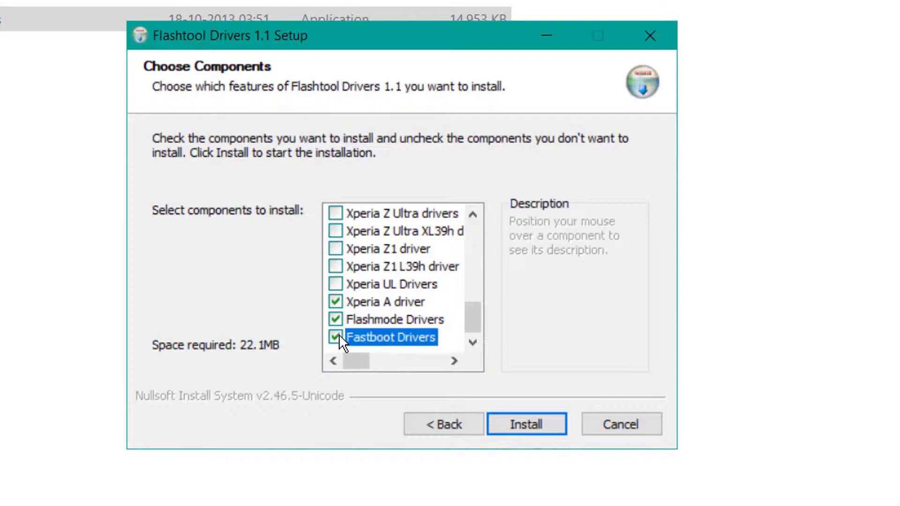
pyautogui.click(510, 424)
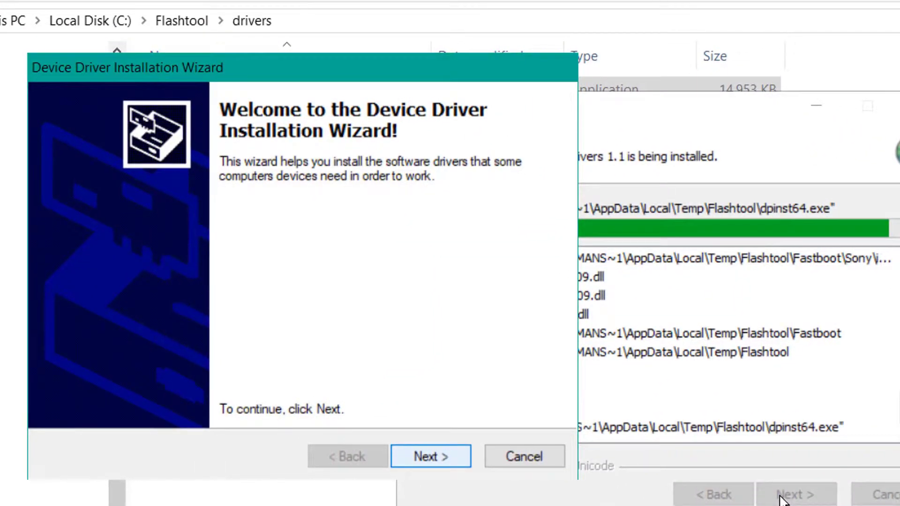
pyautogui.click(430, 456)
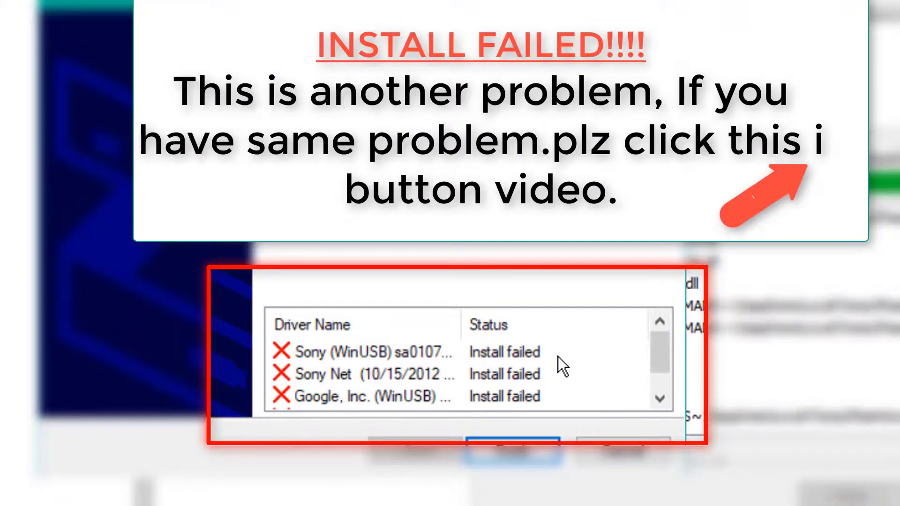
# Step: Review the driver status list, finish the device driver wizard and close the Flashtool Drivers setup
pyautogui.scroll(-1, 558, 358)
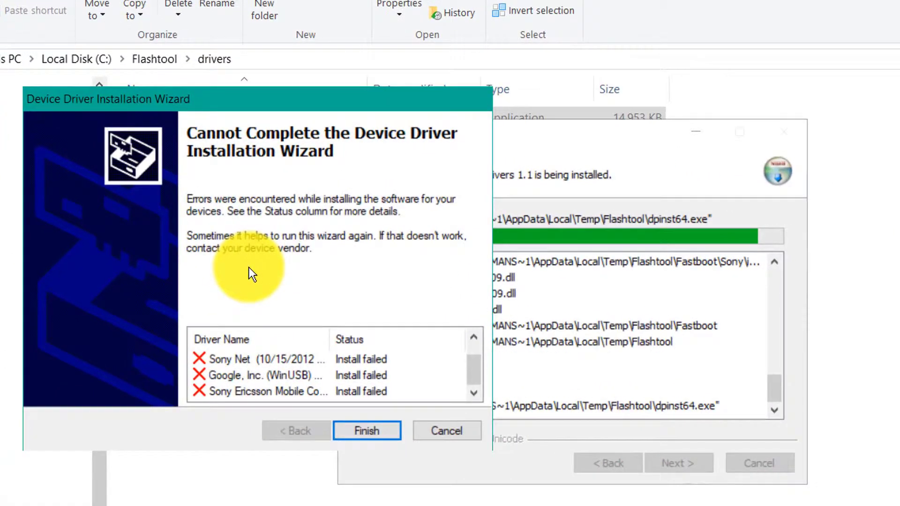
pyautogui.click(374, 428)
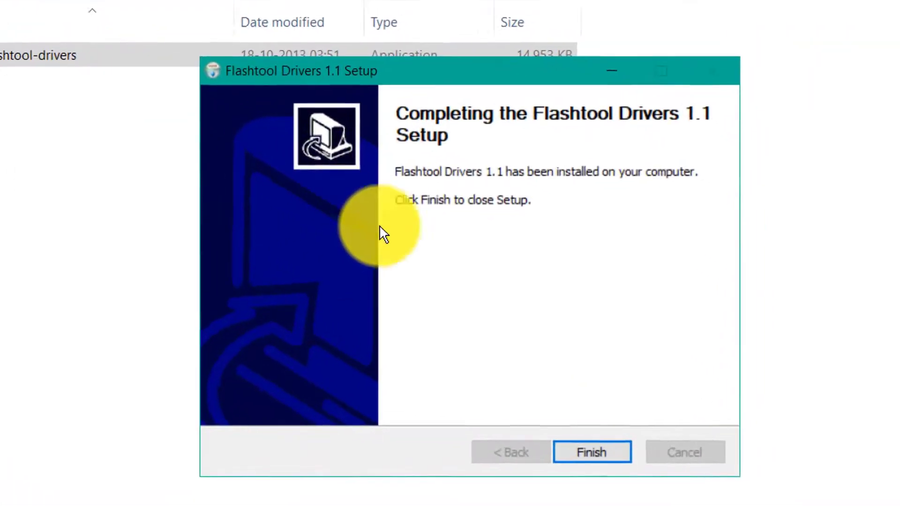
pyautogui.click(670, 462)
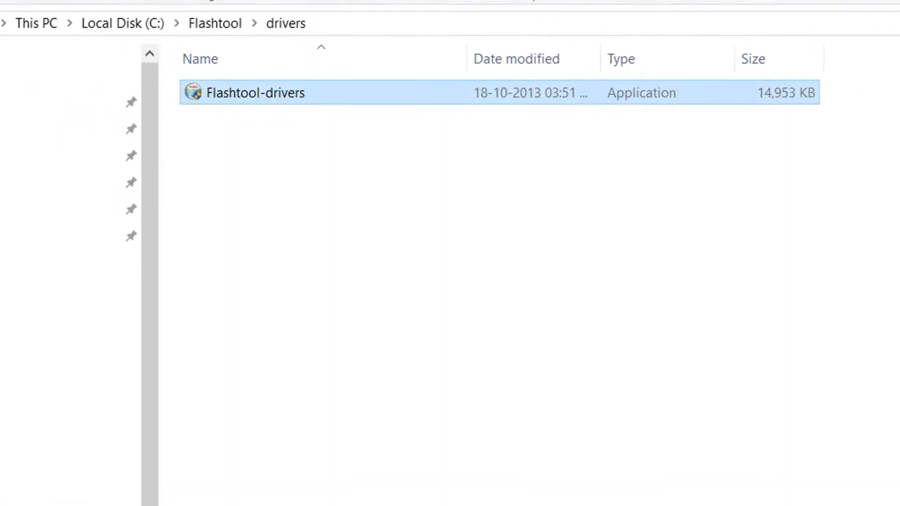
# Step: Run the Flashtool-drivers setup again and start installing the Xperia A driver, Flashmode Drivers and Fastboot Drivers
pyautogui.hotkey('alt', 'Up')
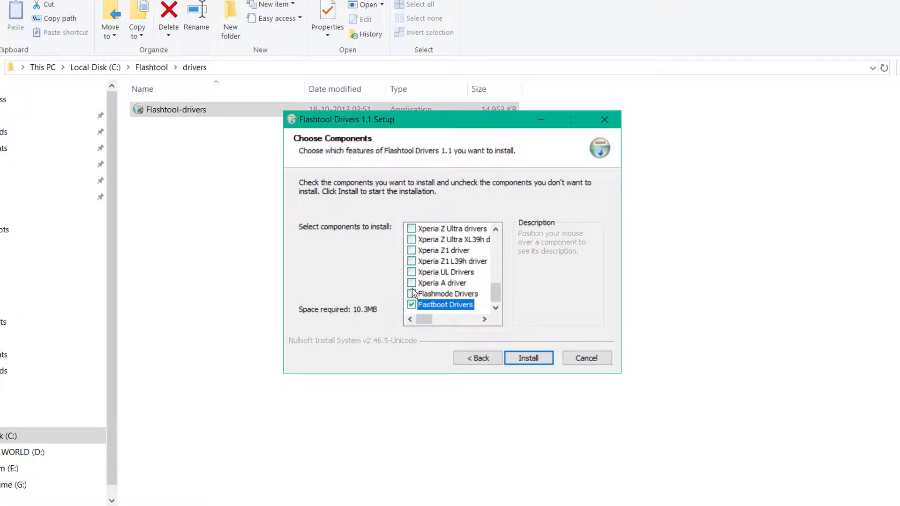
pyautogui.click(396, 326)
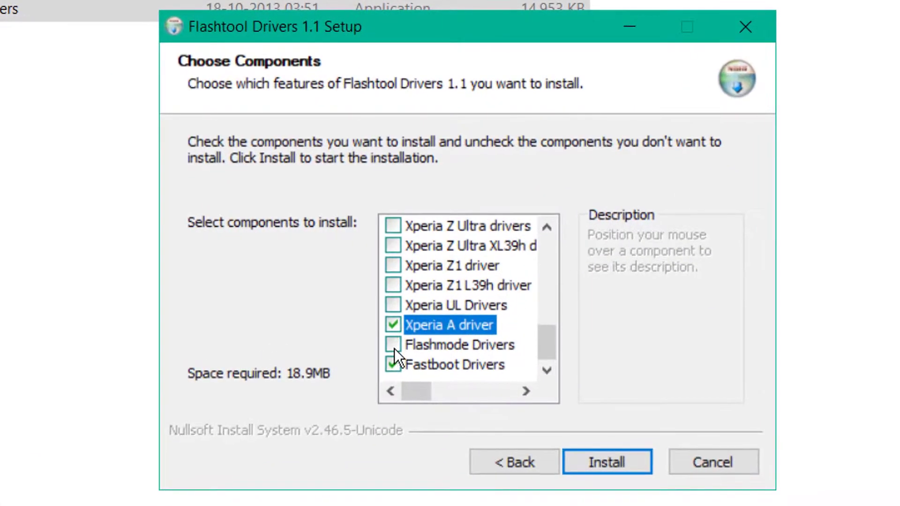
pyautogui.click(394, 346)
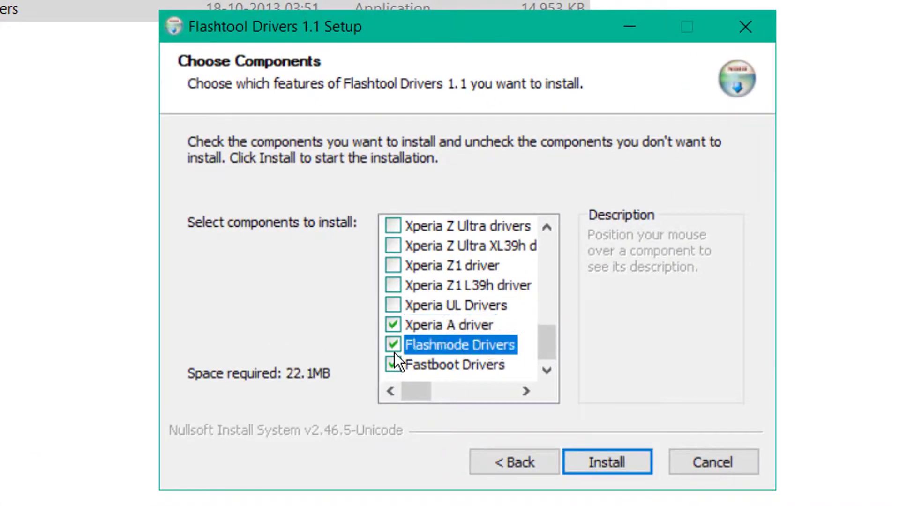
pyautogui.click(611, 462)
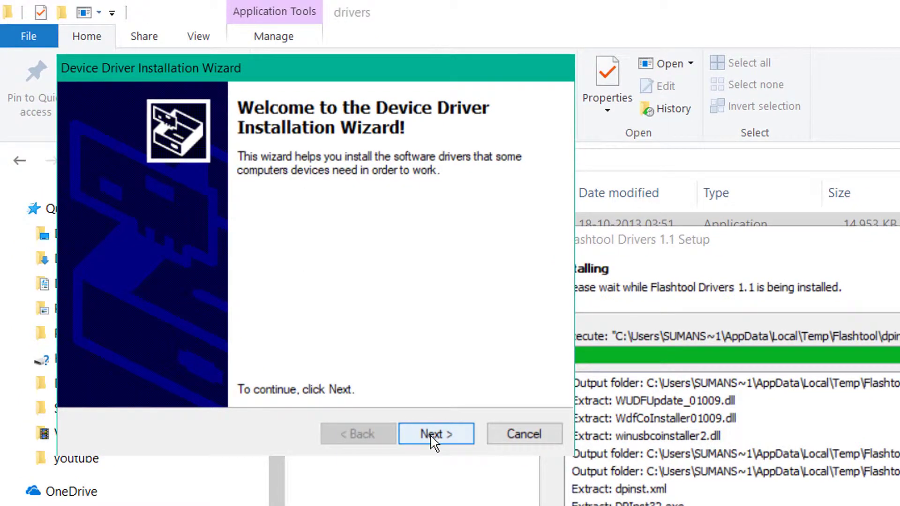
# Step: Complete the device driver wizard, allowing the driver software from the unverified publisher, and close the Flashtool Drivers setup
pyautogui.click(435, 442)
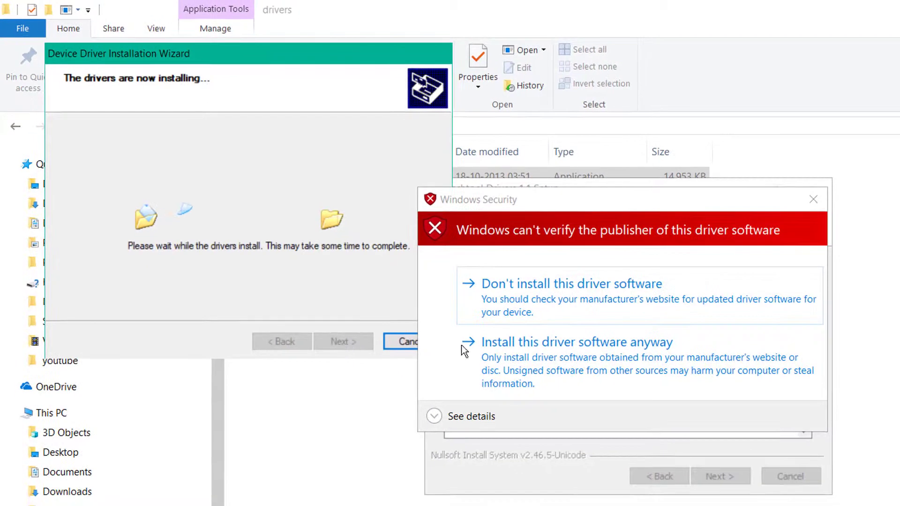
pyautogui.click(615, 345)
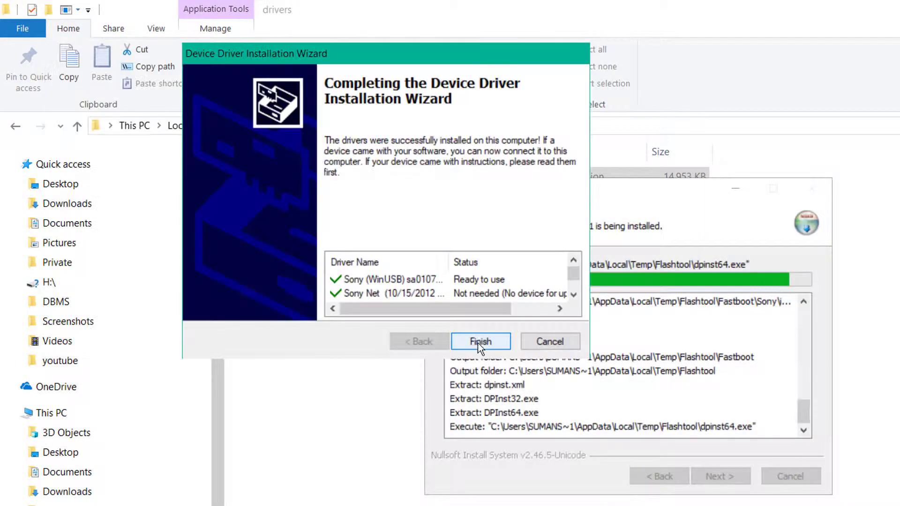
pyautogui.click(477, 345)
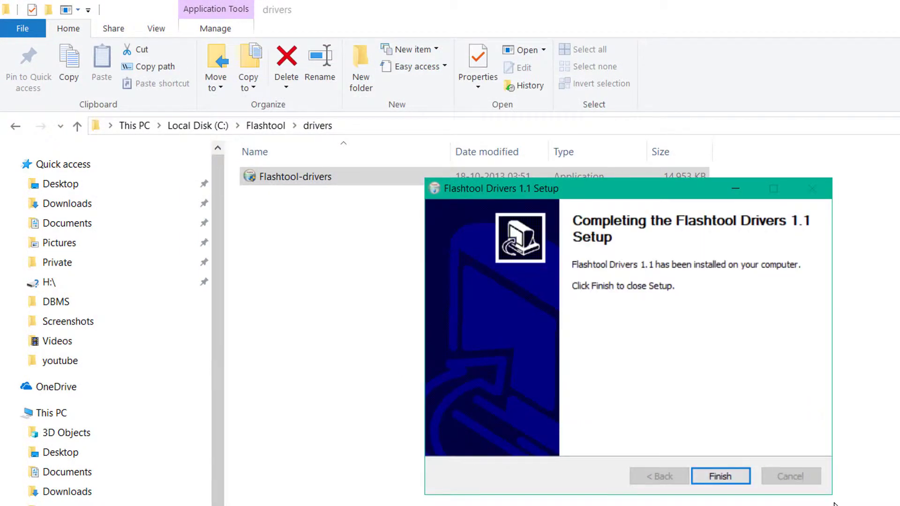
pyautogui.click(739, 482)
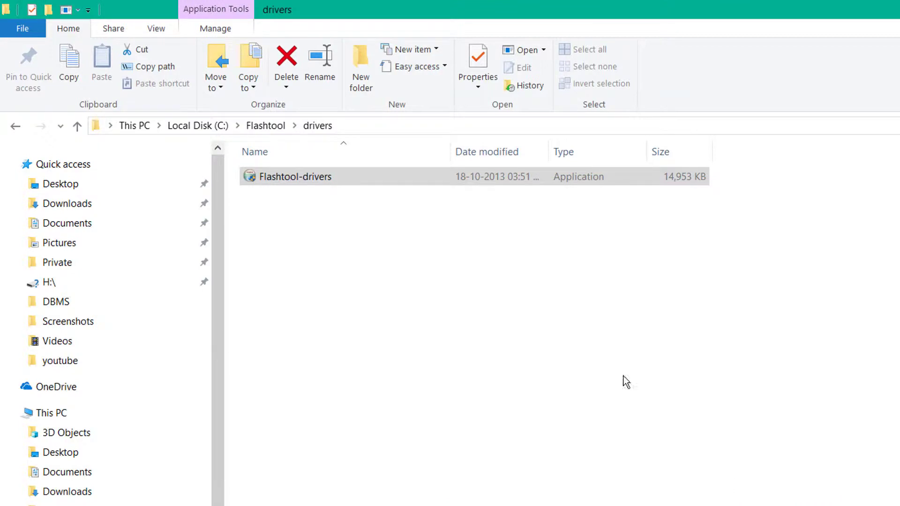
# Step: Launch FlashTool from the C:\Flashtool folder and start flashing the device in Flashmode
pyautogui.hotkey('alt', 'Up')
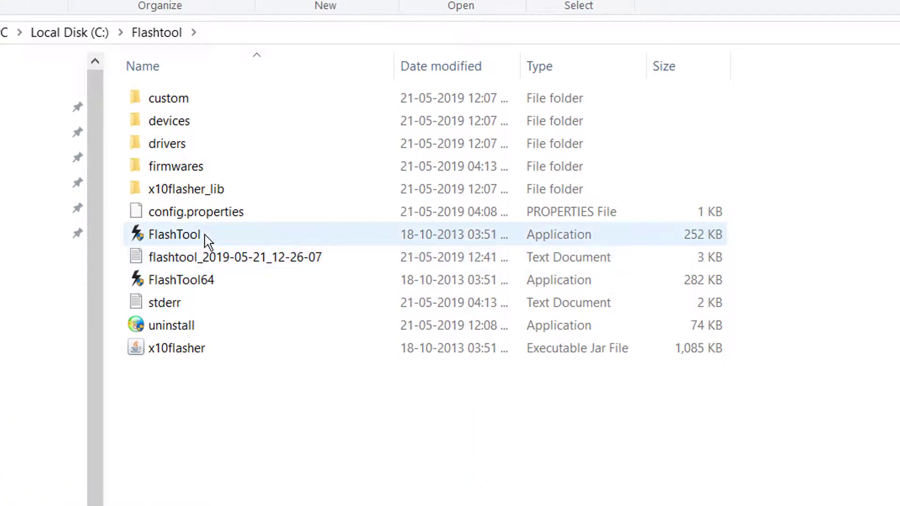
pyautogui.click(206, 240)
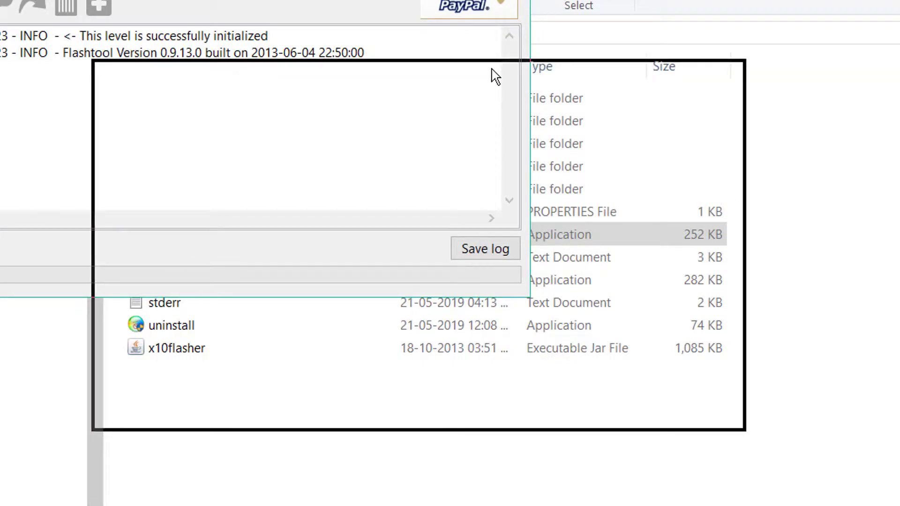
pyautogui.moveTo(495, 75); pyautogui.dragTo(495, 75)
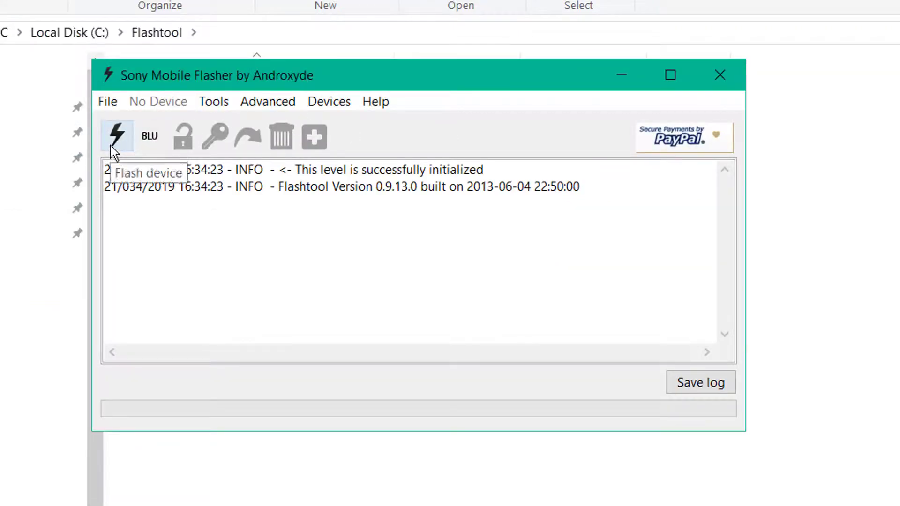
pyautogui.click(112, 149)
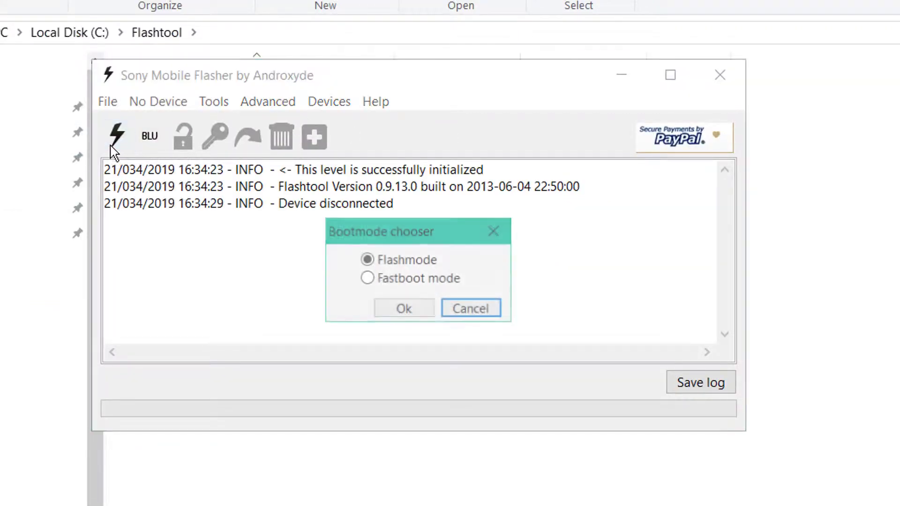
pyautogui.click(404, 310)
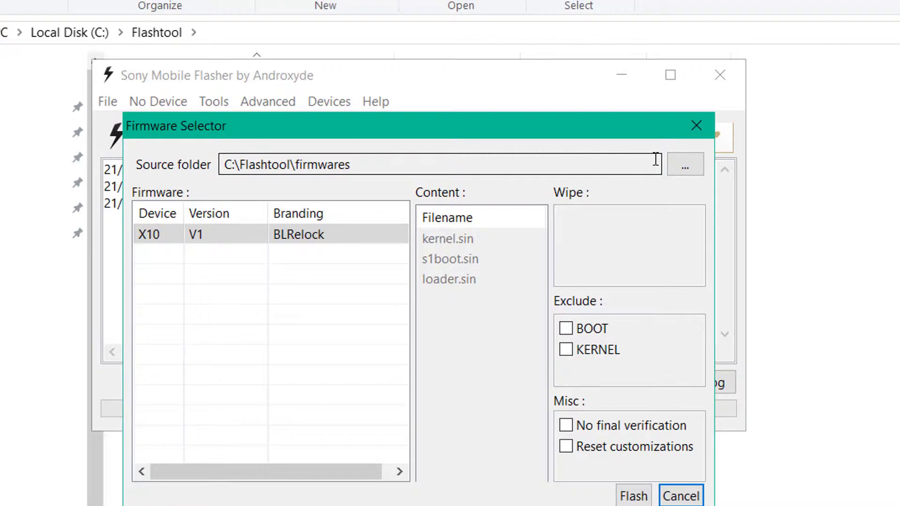
# Step: Set the firmware source folder to Downloads
pyautogui.click(688, 168)
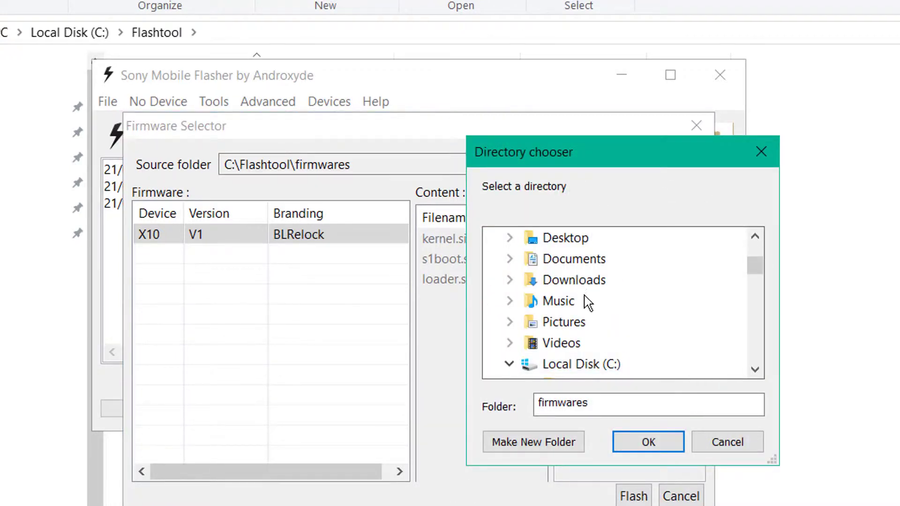
pyautogui.click(573, 281)
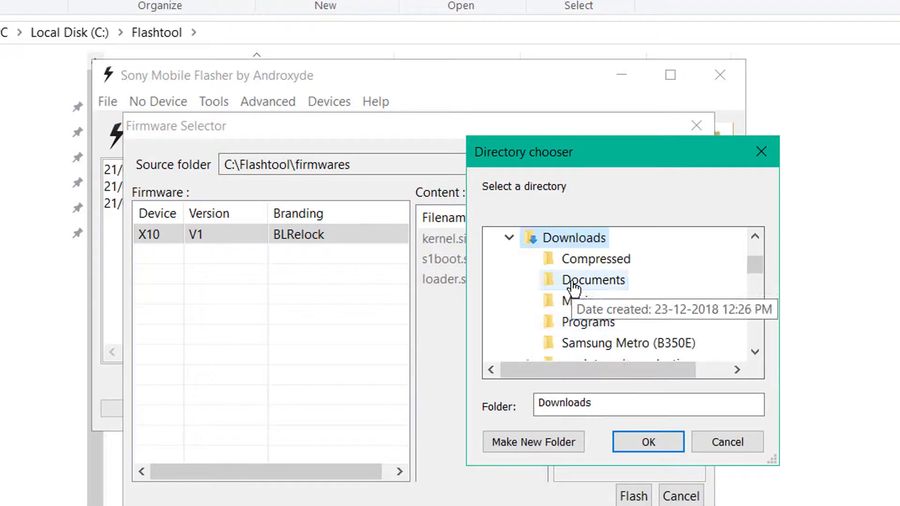
pyautogui.click(668, 441)
# Step: Flash the lock remove firmware, version 18.4.B.1.20, with the DATA wipe on, and check the end of the log
pyautogui.click(212, 235)
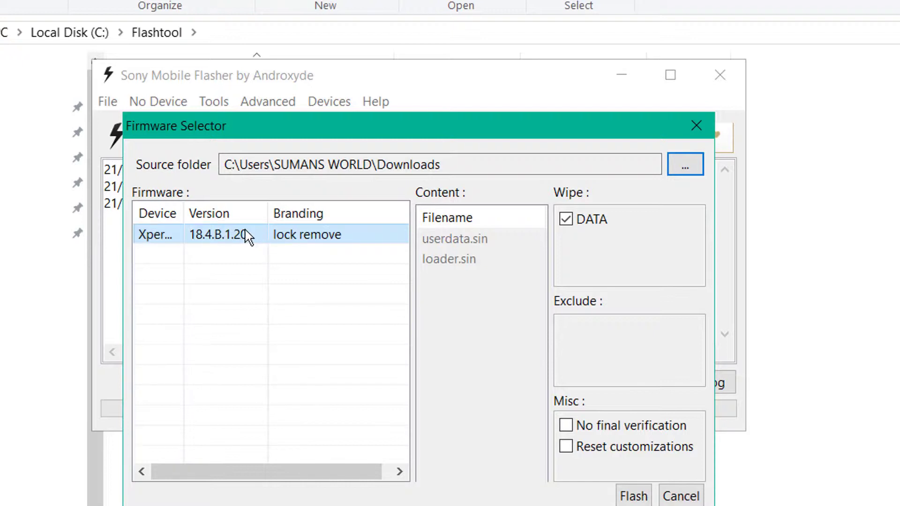
pyautogui.click(229, 241)
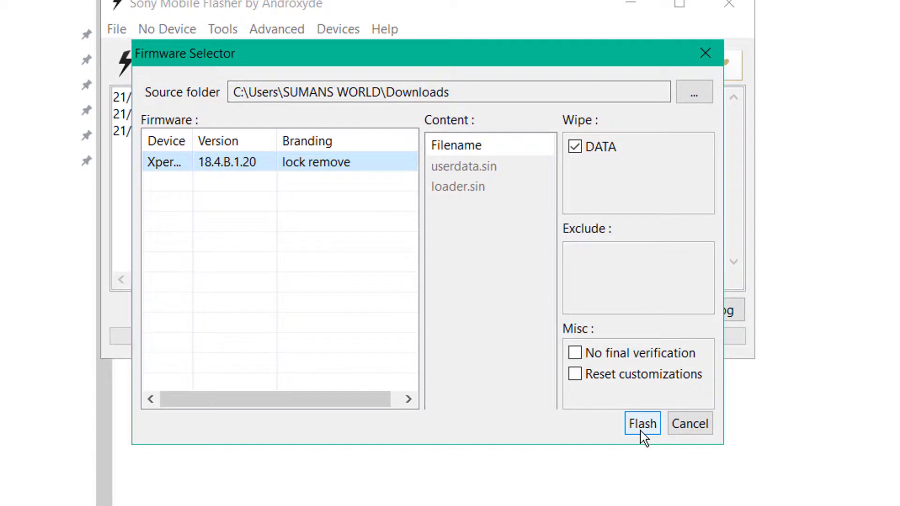
pyautogui.click(641, 431)
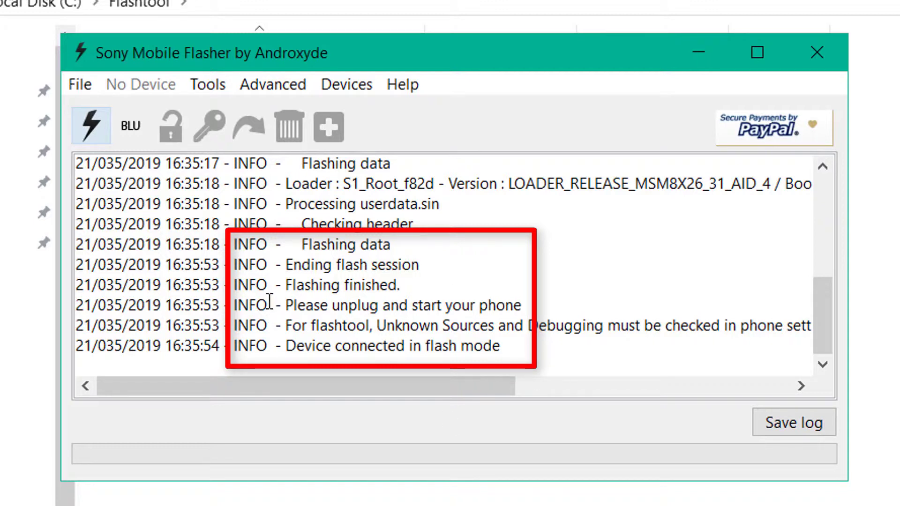
pyautogui.moveTo(284, 304); pyautogui.dragTo(522, 300)
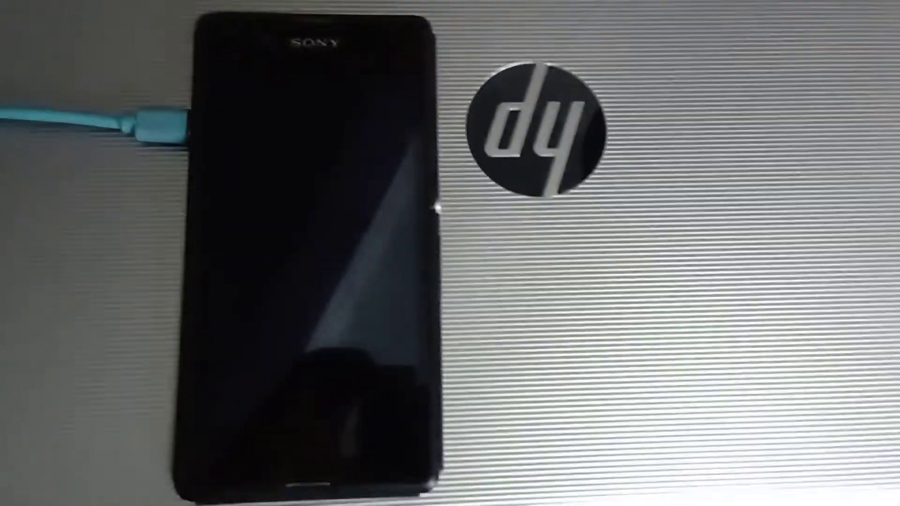